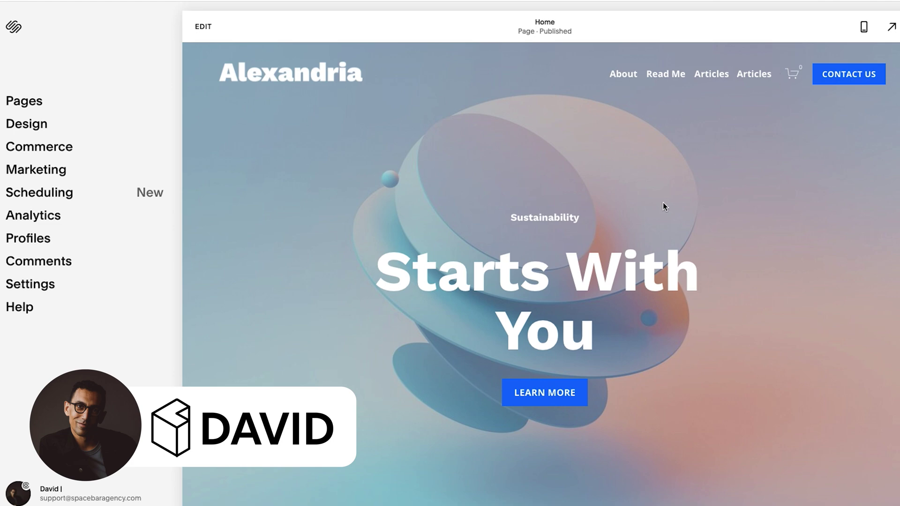
Go to Settings and open the empty Social Links page in the dashboard menu
{"action": "scroll", "coordinate": [592, 284], "scroll_direction": "down", "scroll_amount": 15}
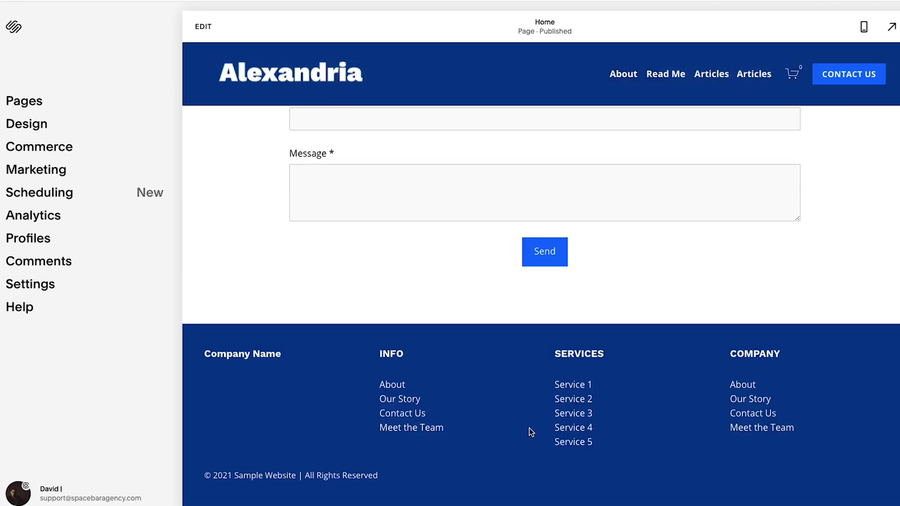
{"action": "scroll", "coordinate": [529, 428], "scroll_direction": "up", "scroll_amount": 10}
{"action": "scroll", "coordinate": [529, 427], "scroll_direction": "up", "scroll_amount": 10}
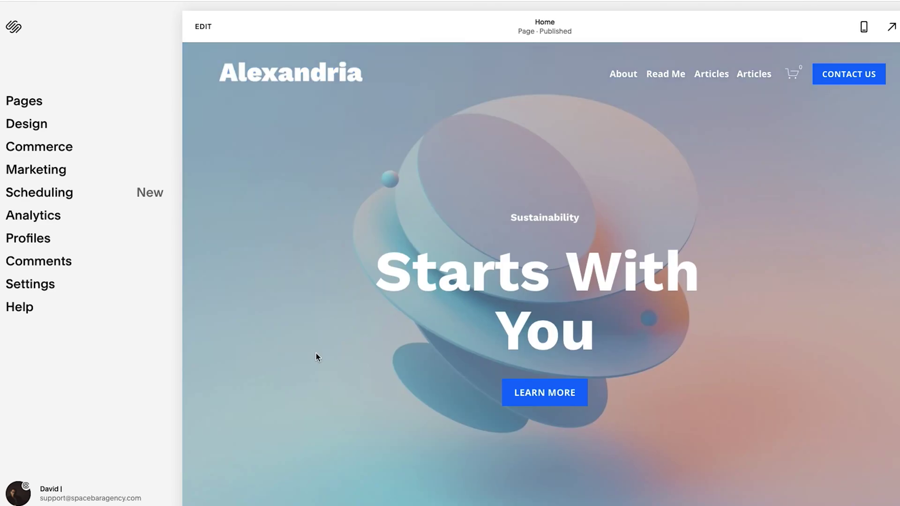
{"action": "left_click", "coordinate": [44, 283]}
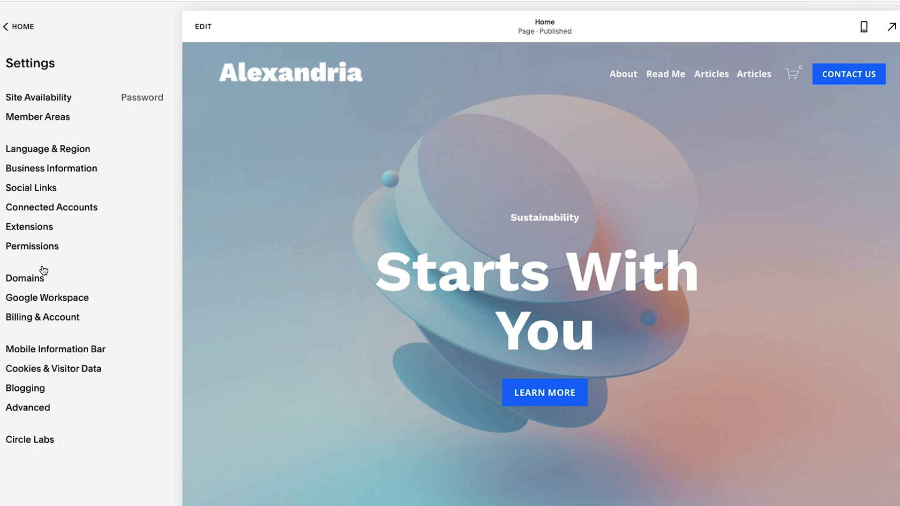
{"action": "left_click", "coordinate": [36, 188]}
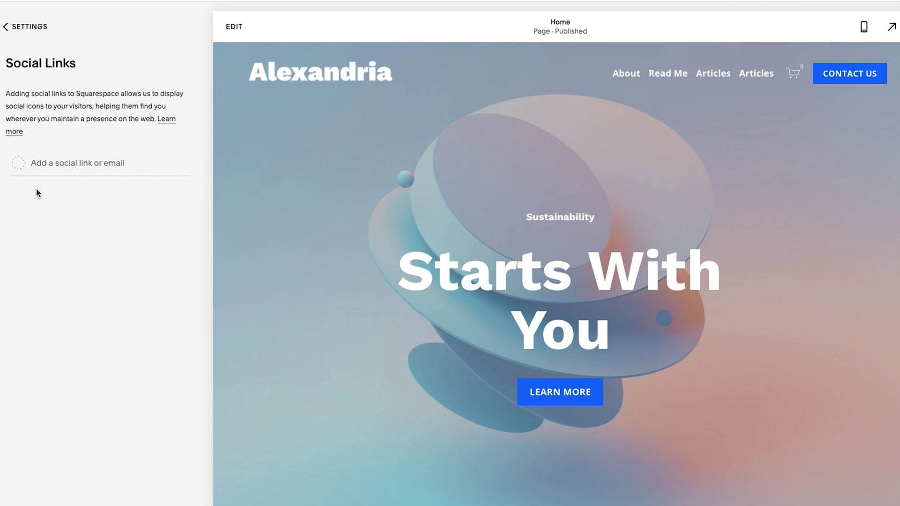
{"action": "left_click", "coordinate": [61, 164]}
{"action": "type", "text": "https://instagram.com"}
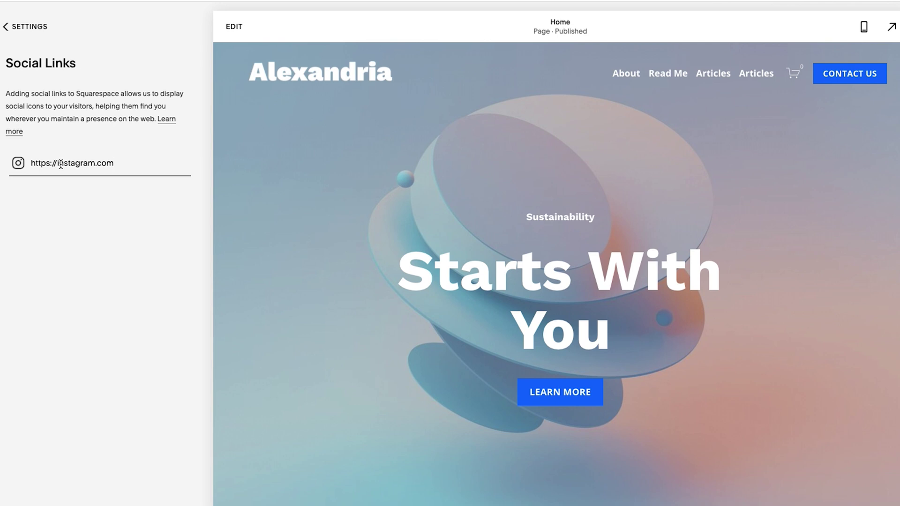
{"action": "type", "text": "/handle"}
{"action": "key", "text": "BackSpace"}
{"action": "key", "text": "BackSpace"}
{"action": "key", "text": "BackSpace"}
{"action": "key", "text": "BackSpace"}
{"action": "key", "text": "BackSpace"}
{"action": "key", "text": "BackSpace"}
{"action": "key", "text": "Return"}
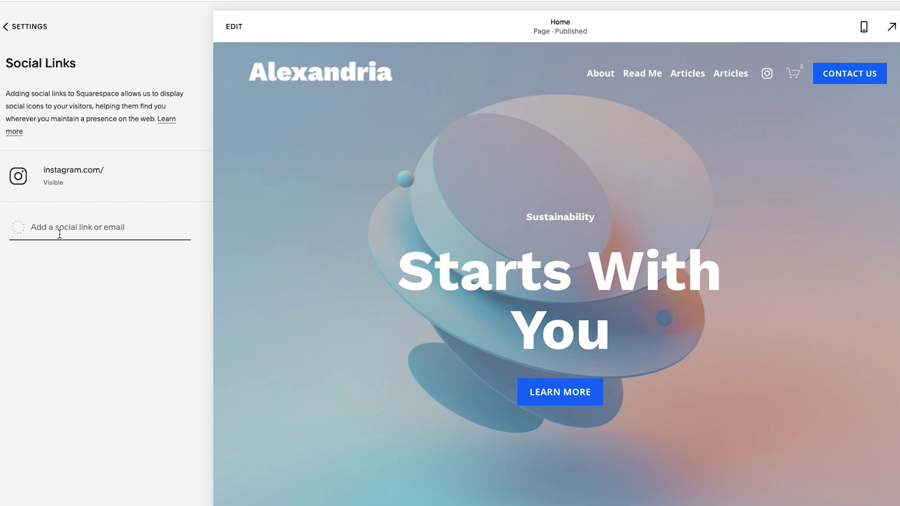
{"action": "type", "text": "https://facebook.com"}
{"action": "key", "text": "Return"}
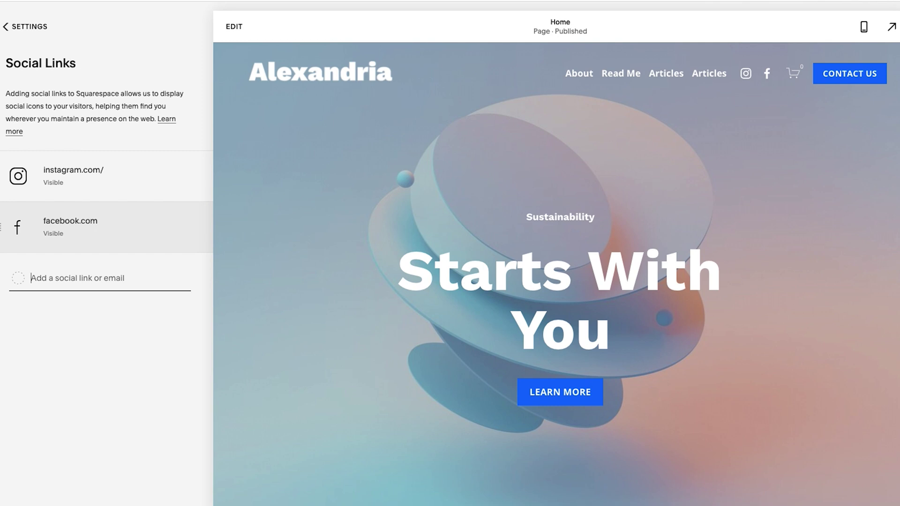
{"action": "type", "text": "https://twitter.com/"}
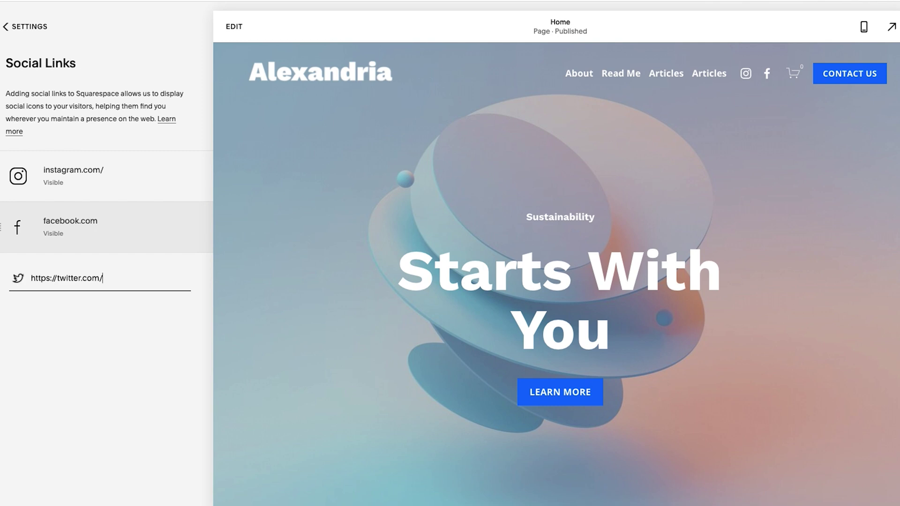
{"action": "key", "text": "Return"}
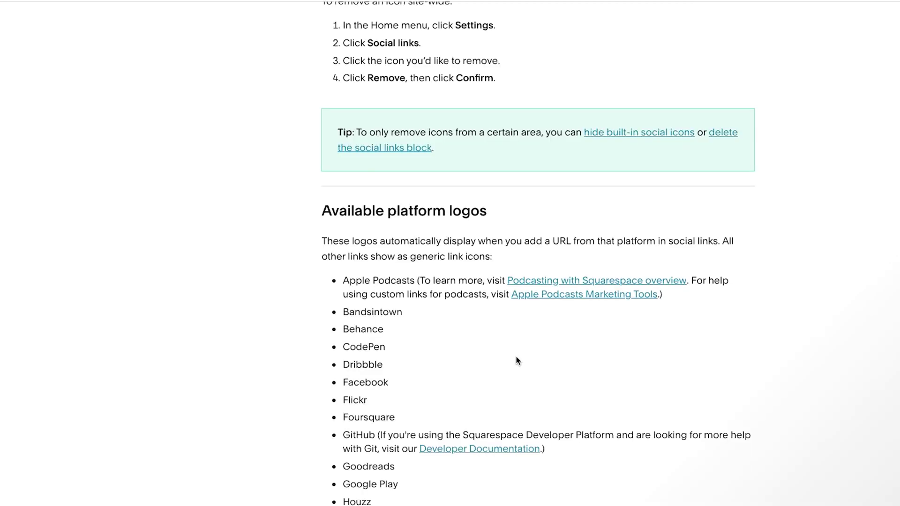
{"action": "scroll", "coordinate": [517, 360], "scroll_direction": "down", "scroll_amount": 2}
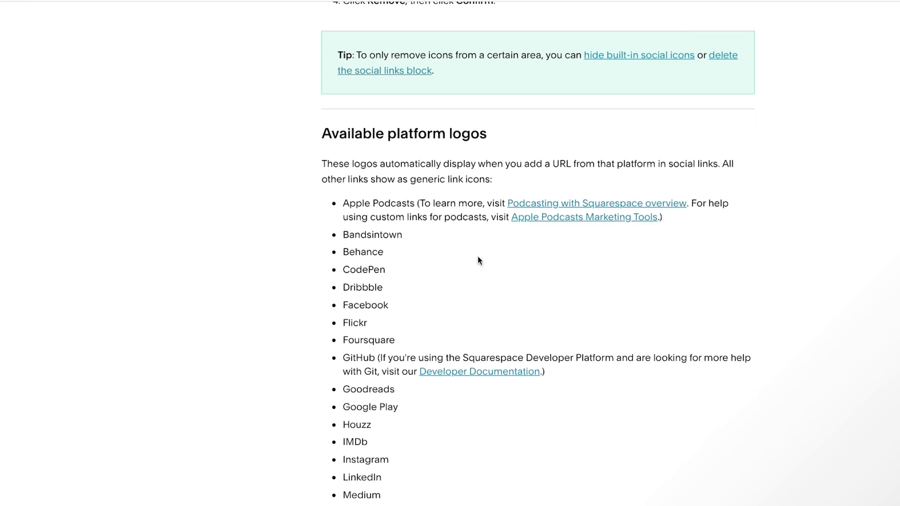
{"action": "scroll", "coordinate": [385, 241], "scroll_direction": "down", "scroll_amount": 1}
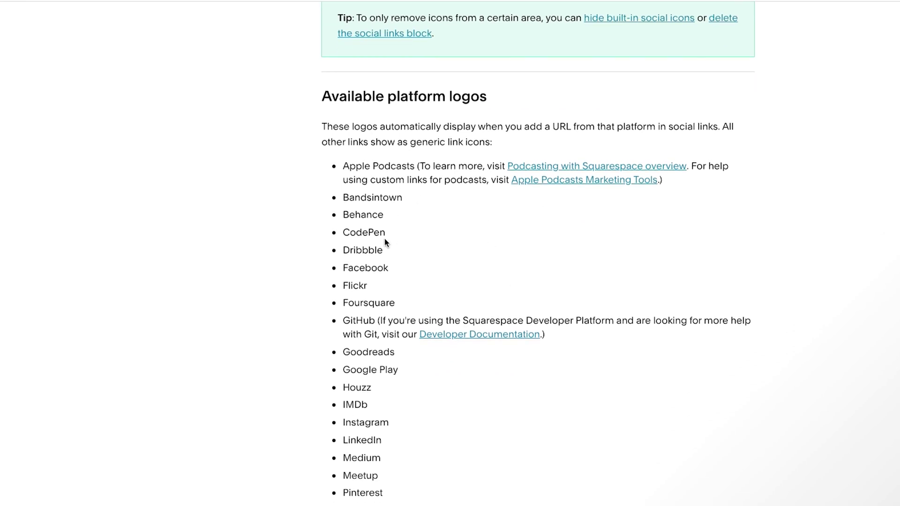
{"action": "scroll", "coordinate": [388, 236], "scroll_direction": "down", "scroll_amount": 2}
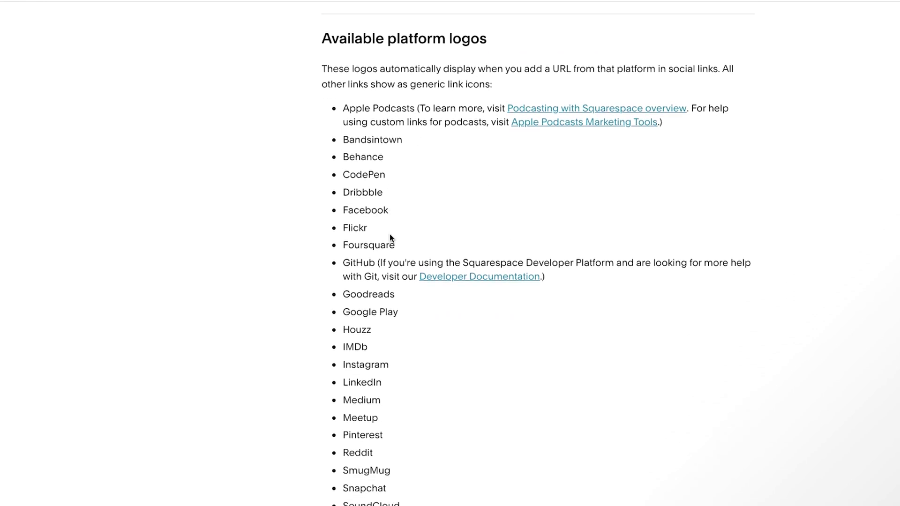
{"action": "scroll", "coordinate": [389, 238], "scroll_direction": "down", "scroll_amount": 3}
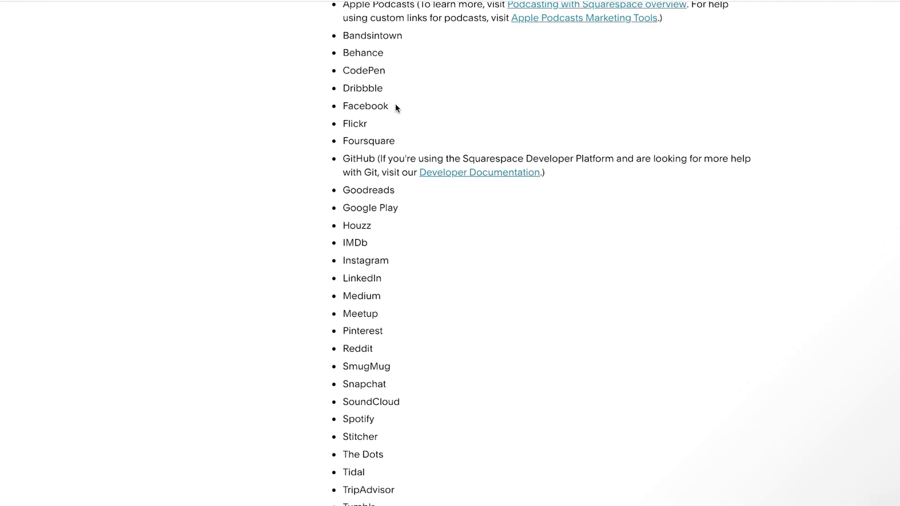
{"action": "scroll", "coordinate": [387, 252], "scroll_direction": "down", "scroll_amount": 3}
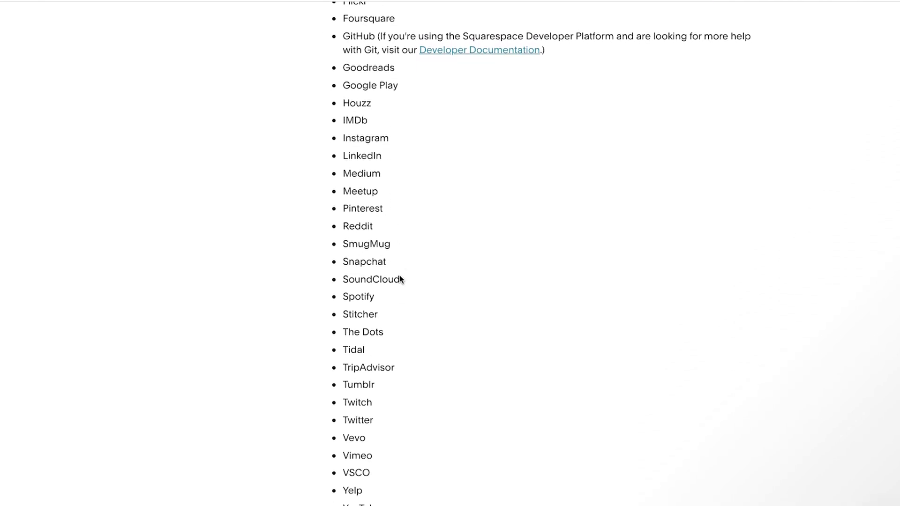
{"action": "scroll", "coordinate": [399, 279], "scroll_direction": "down", "scroll_amount": 2}
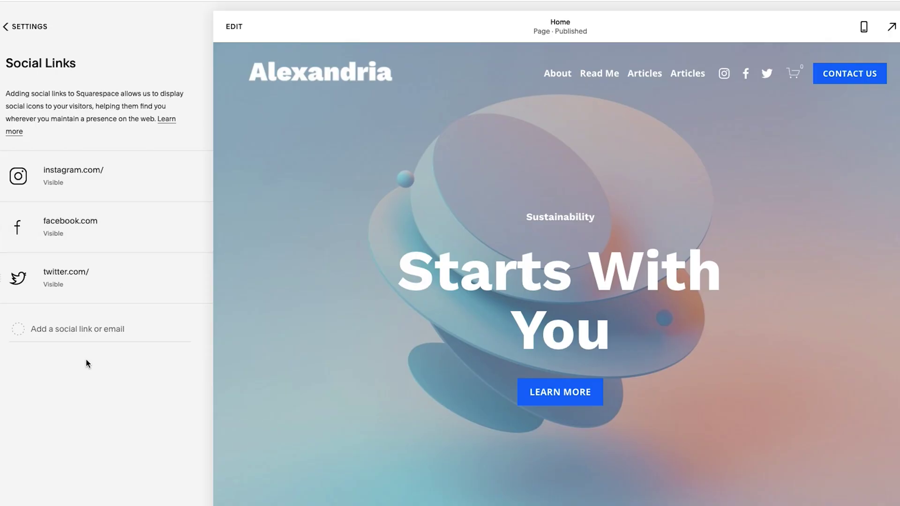
Return to the main menu, edit the Home page and enter site header editing
{"action": "left_click", "coordinate": [13, 26]}
{"action": "left_click", "coordinate": [16, 26]}
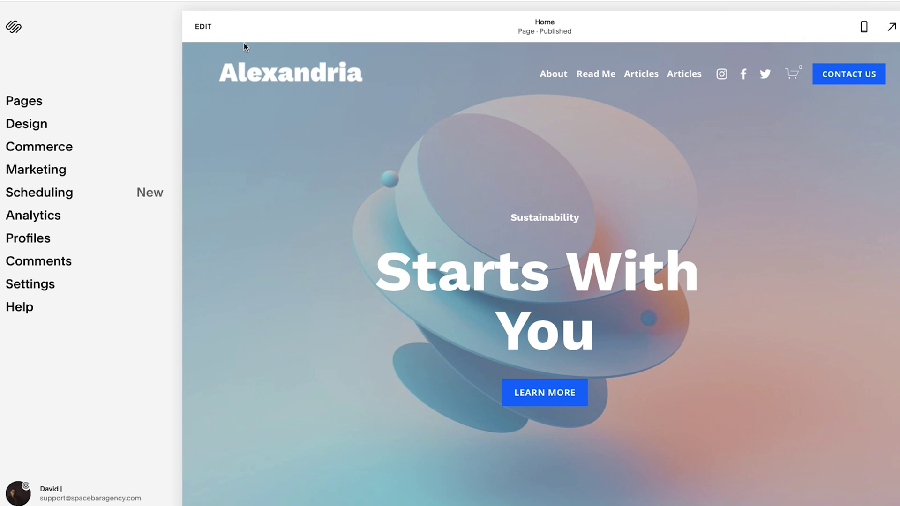
{"action": "left_click", "coordinate": [201, 28]}
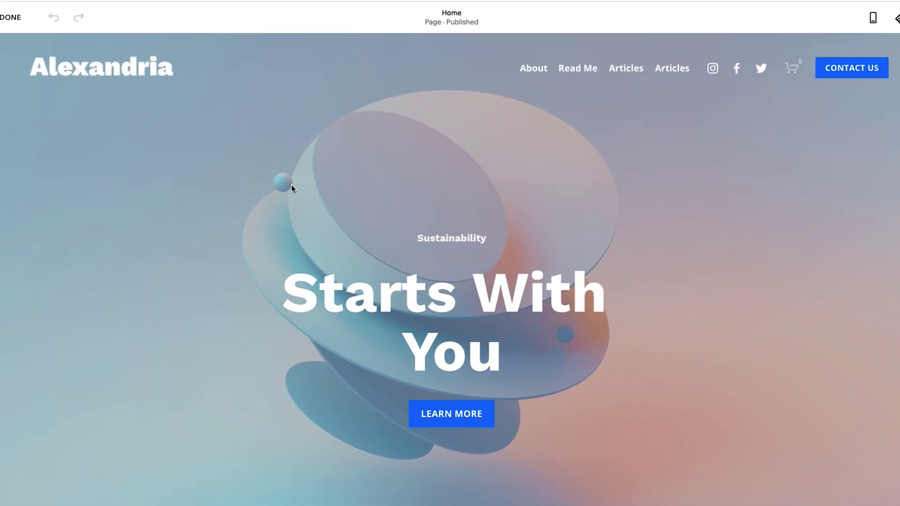
{"action": "mouse_move", "coordinate": [592, 107]}
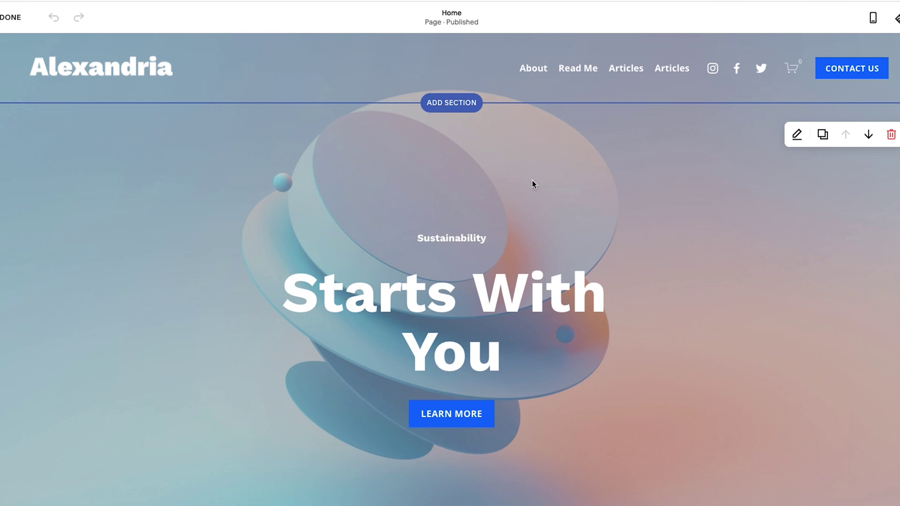
{"action": "mouse_move", "coordinate": [460, 81]}
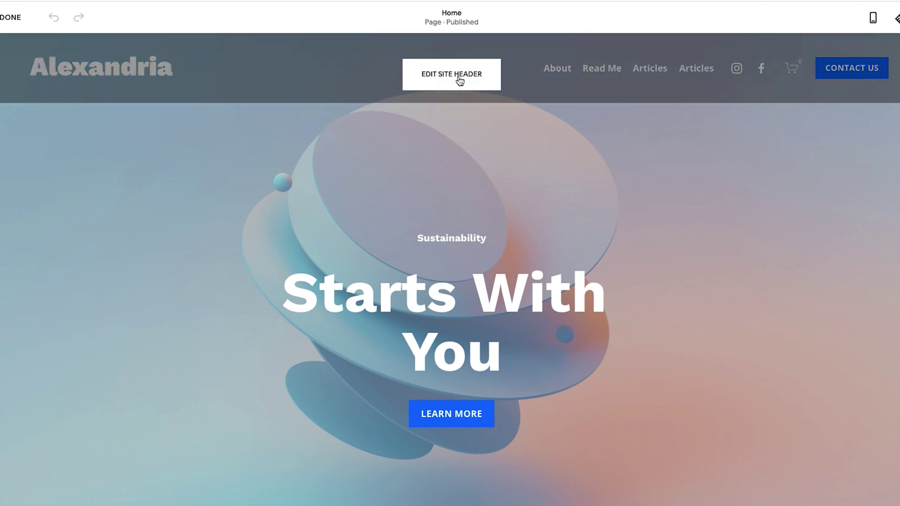
{"action": "left_click", "coordinate": [459, 79]}
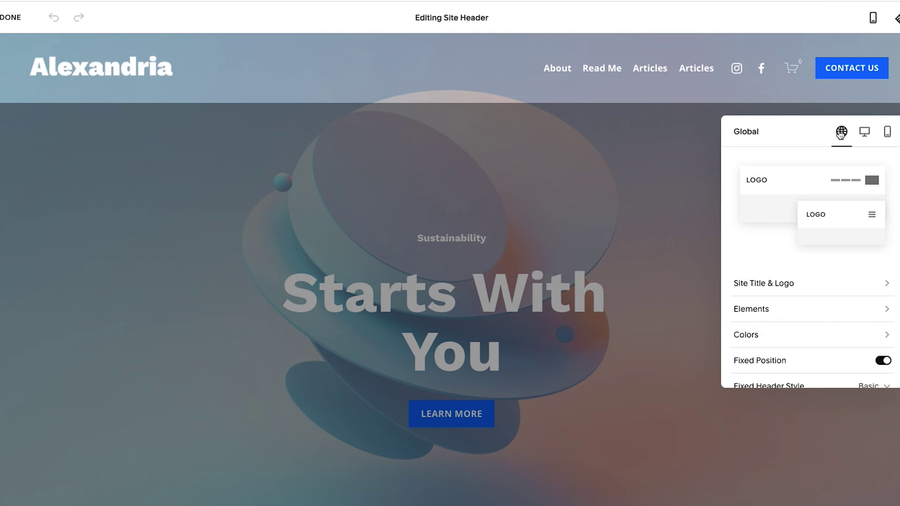
Switch Social Links on in the header Elements and review the header's social link list
{"action": "left_click", "coordinate": [755, 311]}
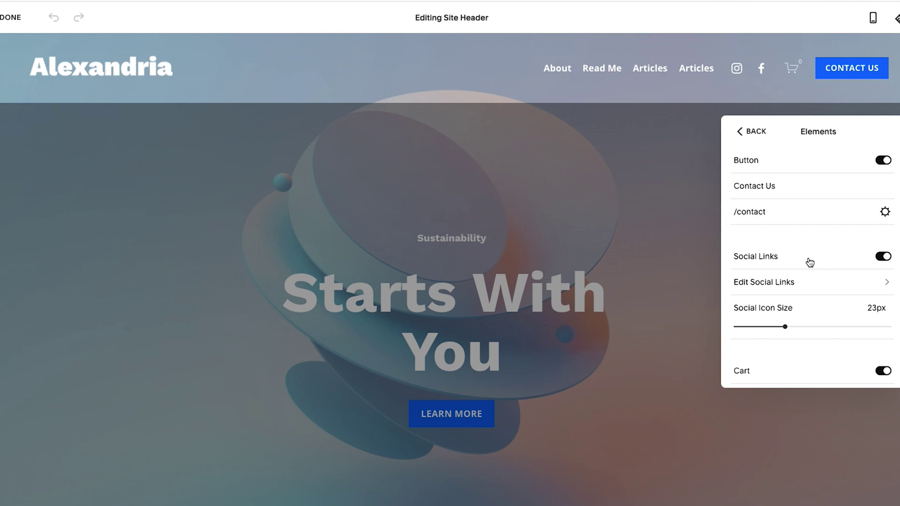
{"action": "left_click", "coordinate": [883, 257]}
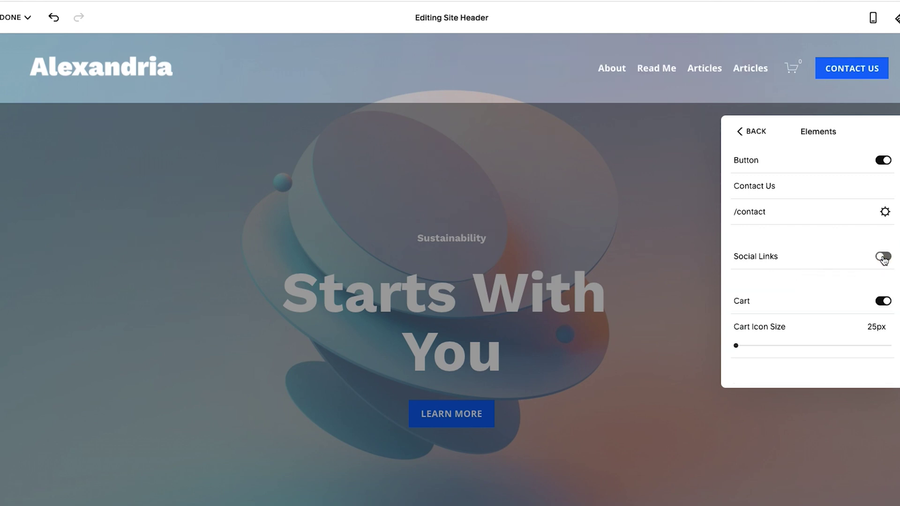
{"action": "left_click", "coordinate": [883, 257]}
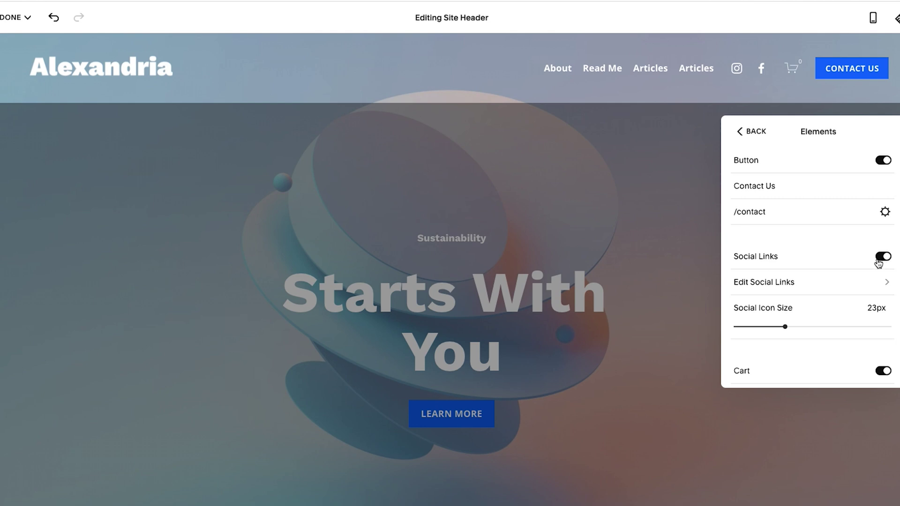
{"action": "left_click", "coordinate": [788, 282]}
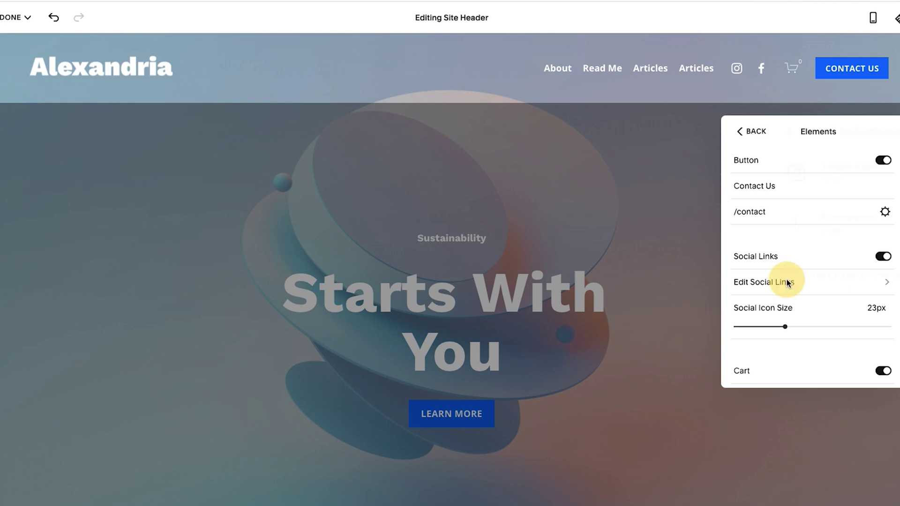
{"action": "left_click", "coordinate": [749, 133]}
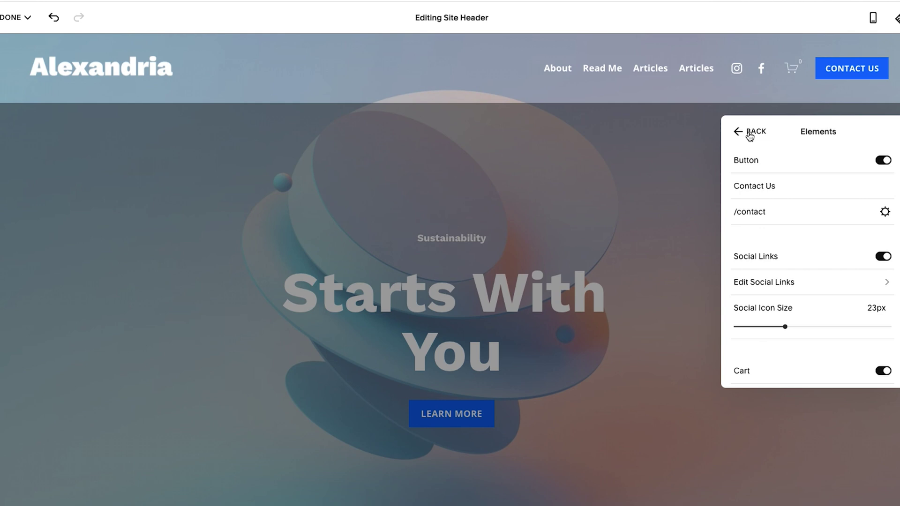
{"action": "left_click", "coordinate": [790, 282]}
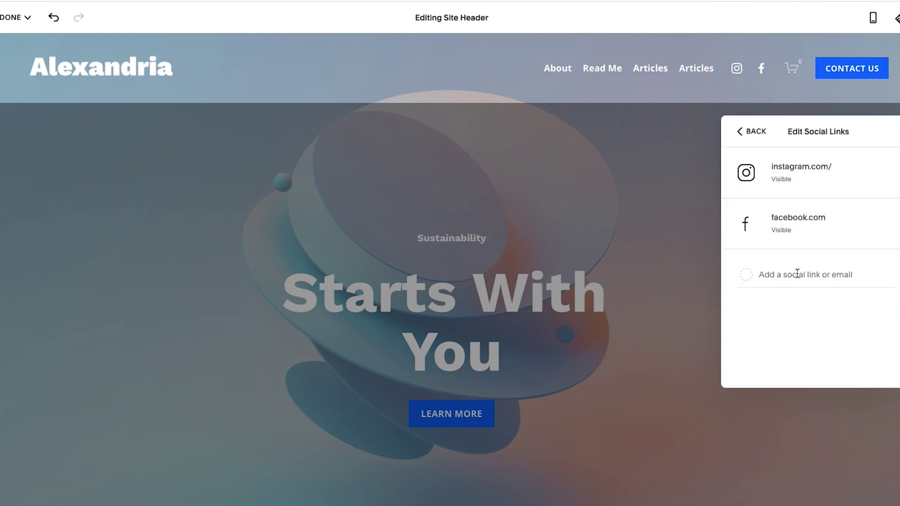
{"action": "left_click", "coordinate": [729, 224]}
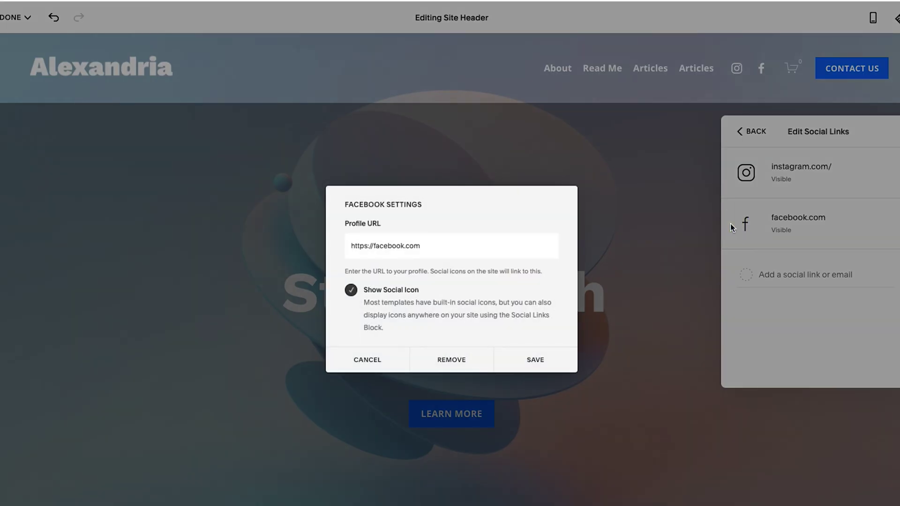
{"action": "left_click", "coordinate": [368, 361]}
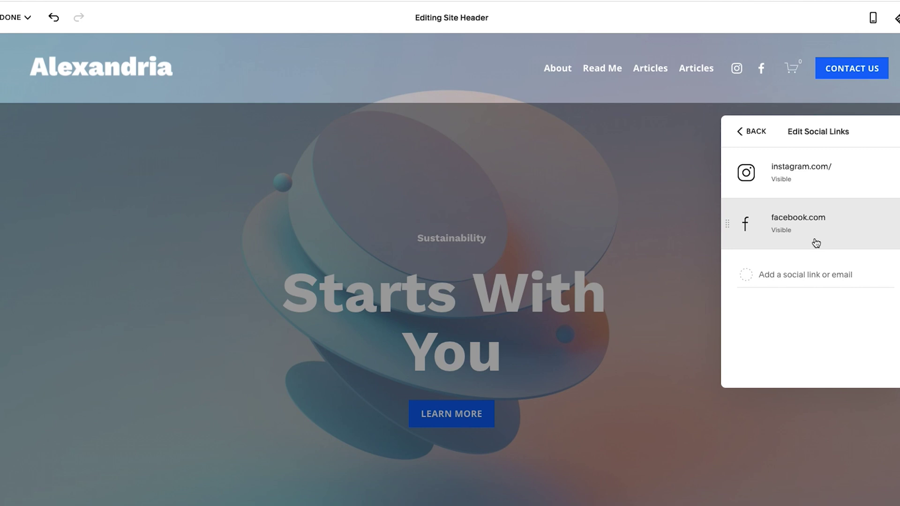
{"action": "left_click", "coordinate": [815, 275]}
{"action": "type", "text": "https://twitter.com/"}
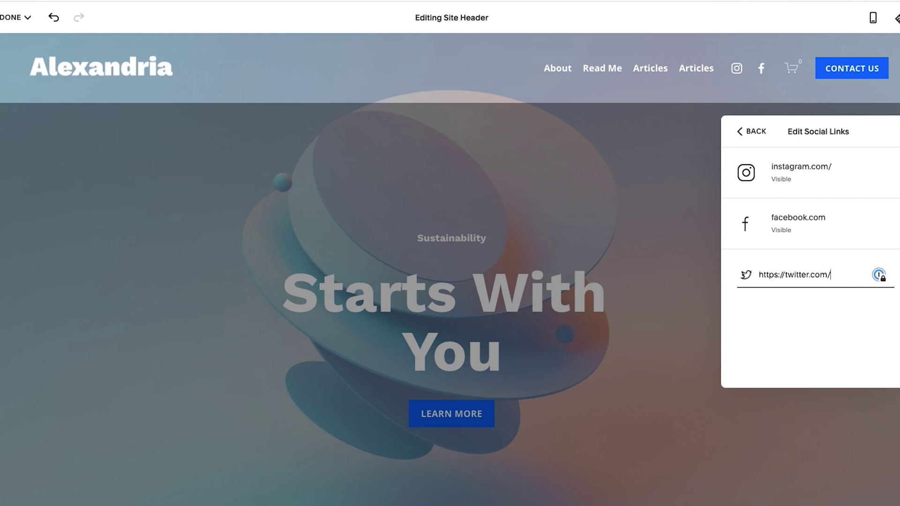
{"action": "key", "text": "Return"}
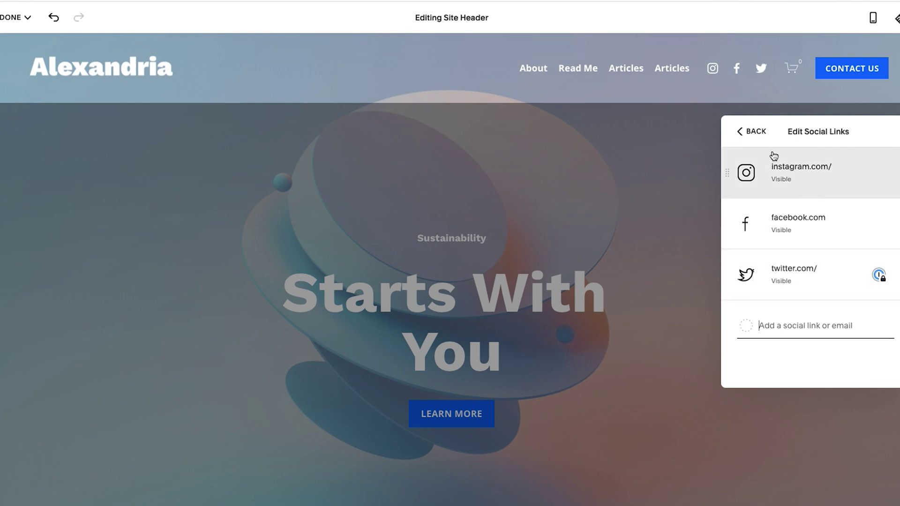
{"action": "left_click", "coordinate": [653, 155]}
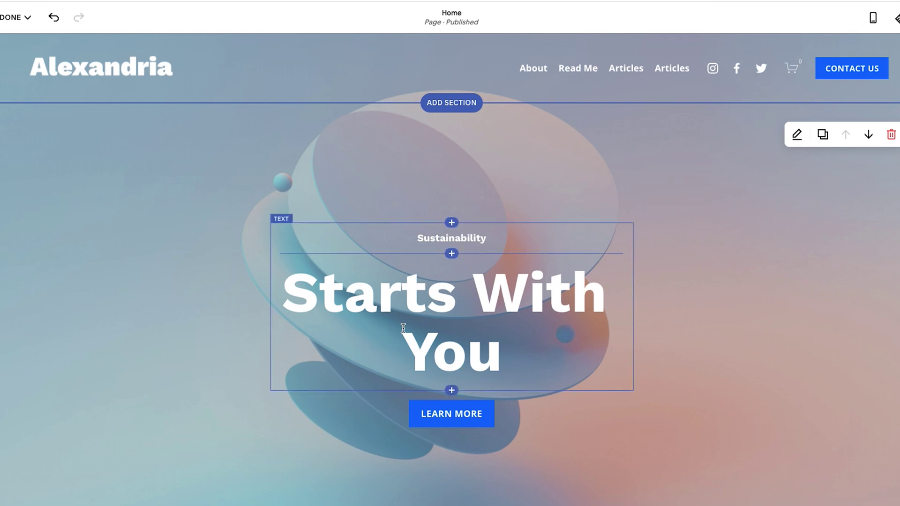
Insert a Social Links block under the hero heading by searching 'socia' in the block picker
{"action": "left_click", "coordinate": [452, 391]}
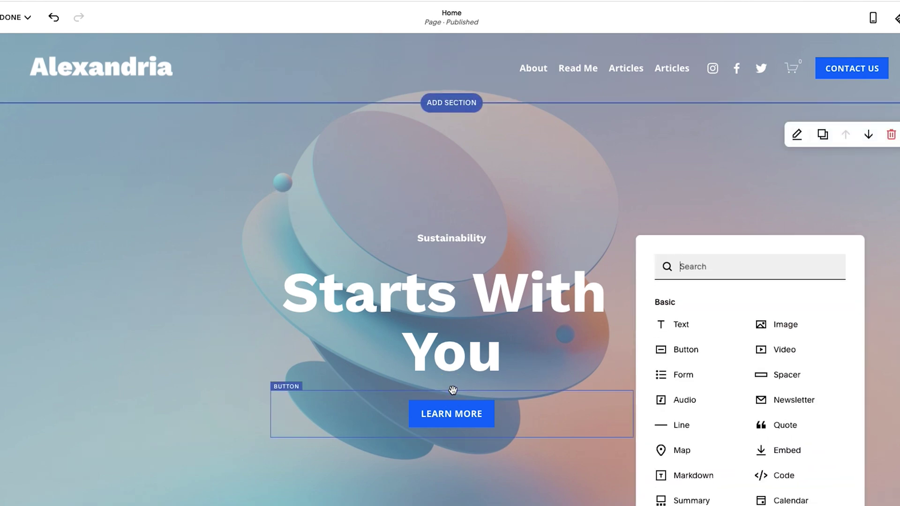
{"action": "left_click", "coordinate": [711, 266]}
{"action": "type", "text": "socia"}
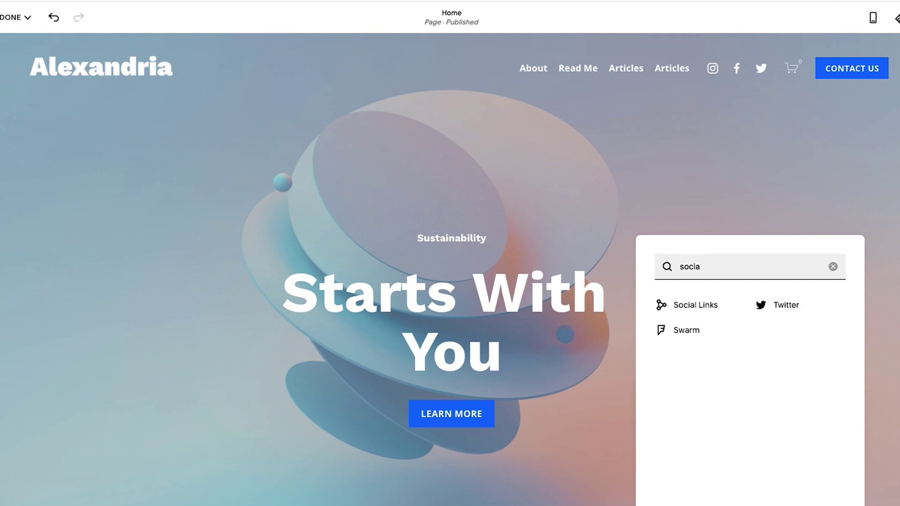
{"action": "left_click", "coordinate": [696, 307]}
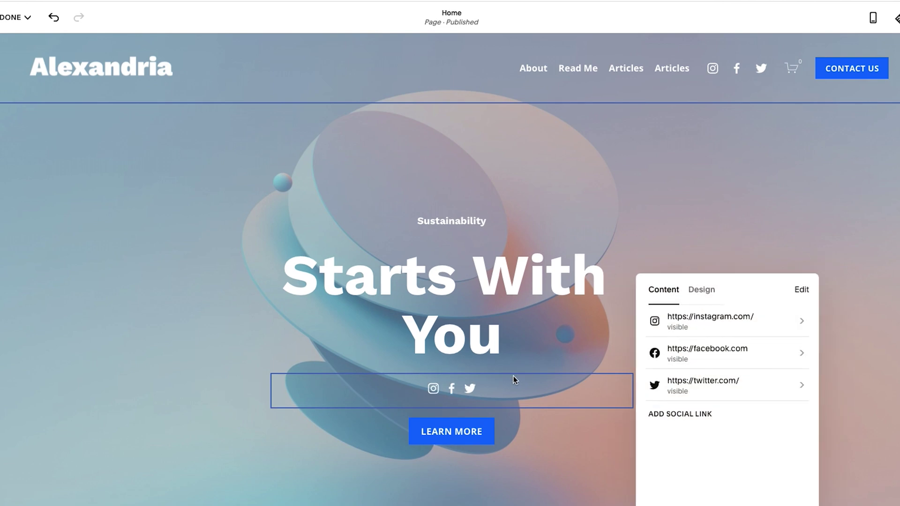
Try square, circle and rounded borders and outline/solid styles, then revert to no border with knockout style
{"action": "left_click", "coordinate": [698, 290]}
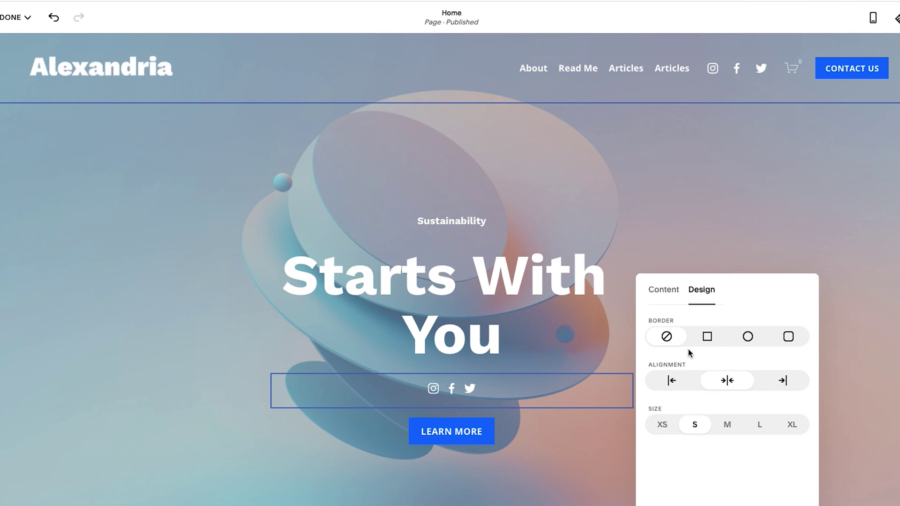
{"action": "left_click", "coordinate": [706, 340]}
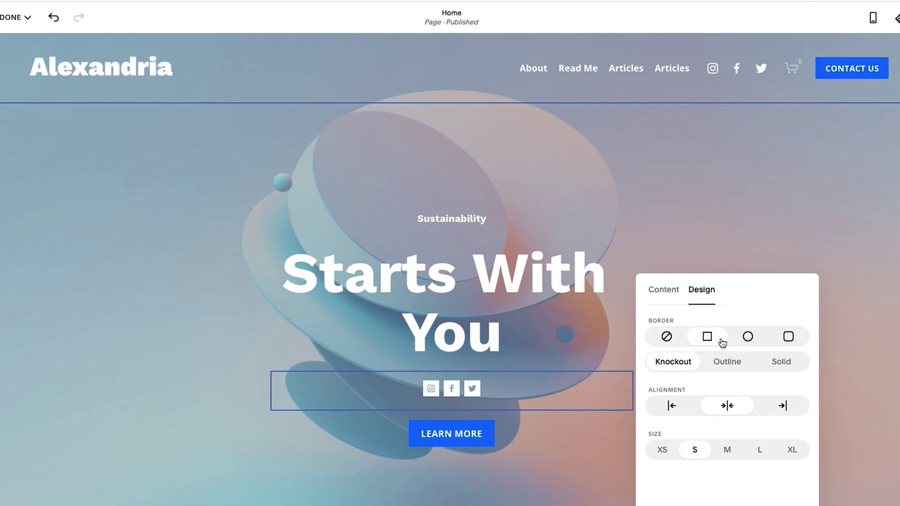
{"action": "left_click", "coordinate": [747, 337]}
{"action": "left_click", "coordinate": [789, 338]}
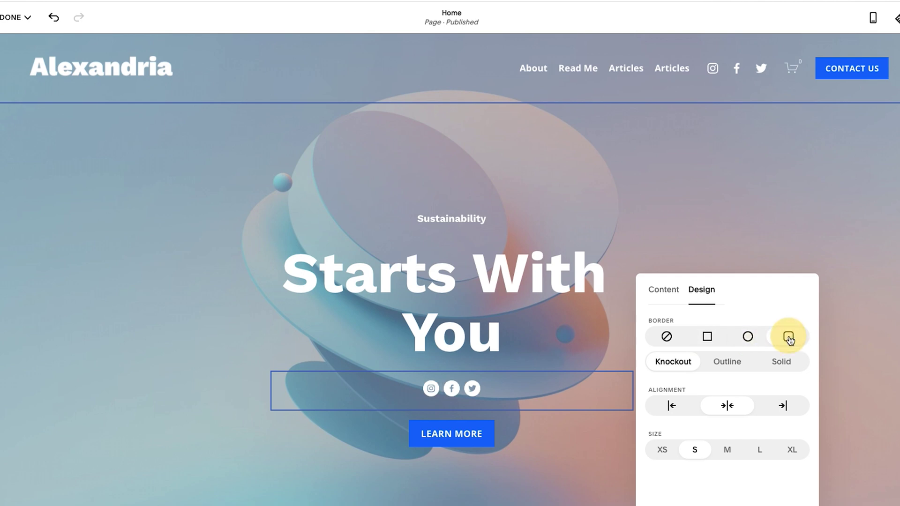
{"action": "left_click", "coordinate": [715, 367]}
{"action": "left_click", "coordinate": [779, 362]}
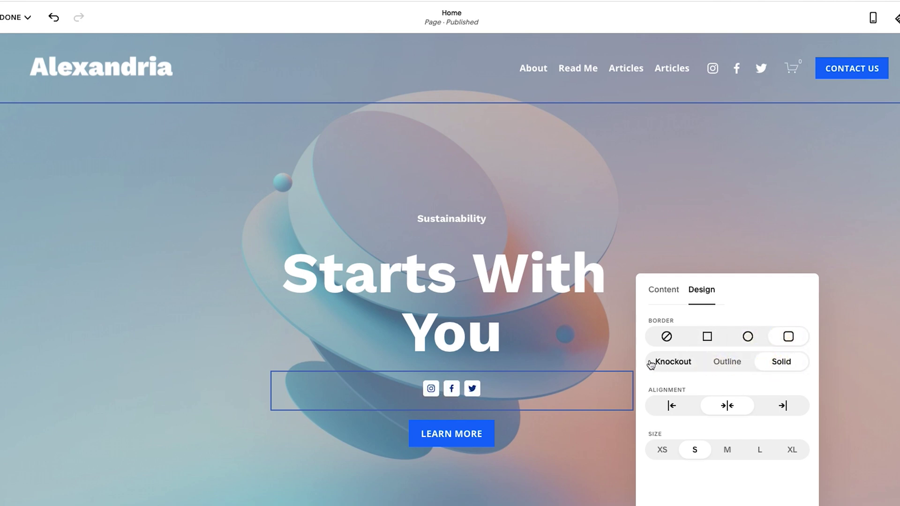
{"action": "left_click", "coordinate": [666, 362]}
{"action": "left_click", "coordinate": [666, 336]}
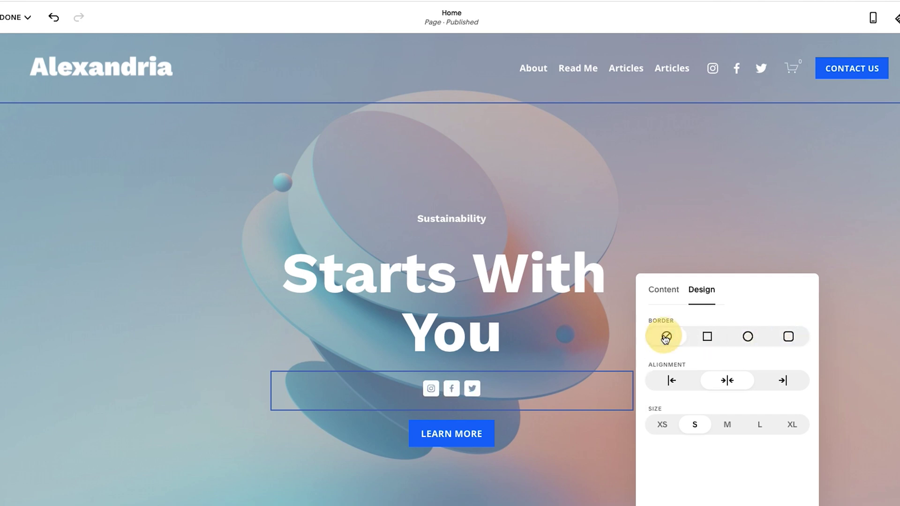
After trying left, right and XL, settle the icons on centred alignment at size S
{"action": "left_click", "coordinate": [670, 378]}
{"action": "left_click", "coordinate": [726, 380]}
{"action": "left_click", "coordinate": [782, 380]}
{"action": "left_click", "coordinate": [792, 425]}
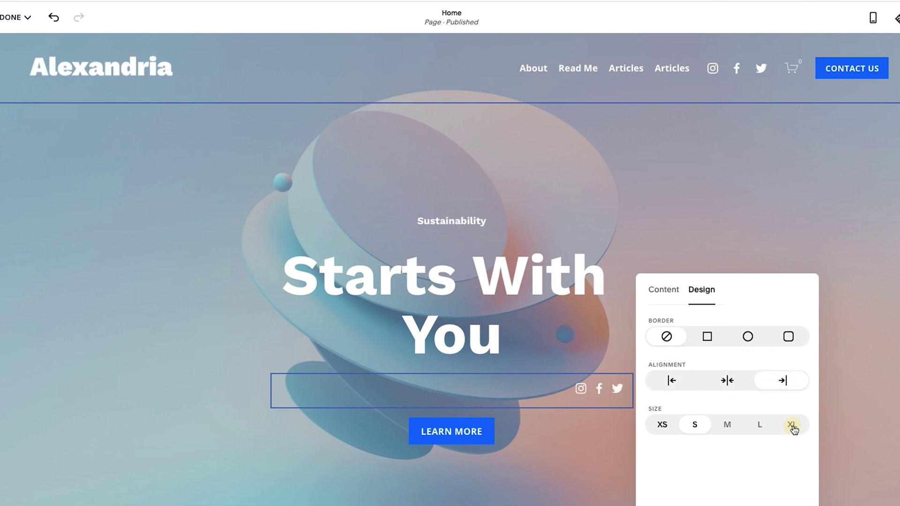
{"action": "left_click", "coordinate": [726, 380]}
{"action": "left_click", "coordinate": [694, 424]}
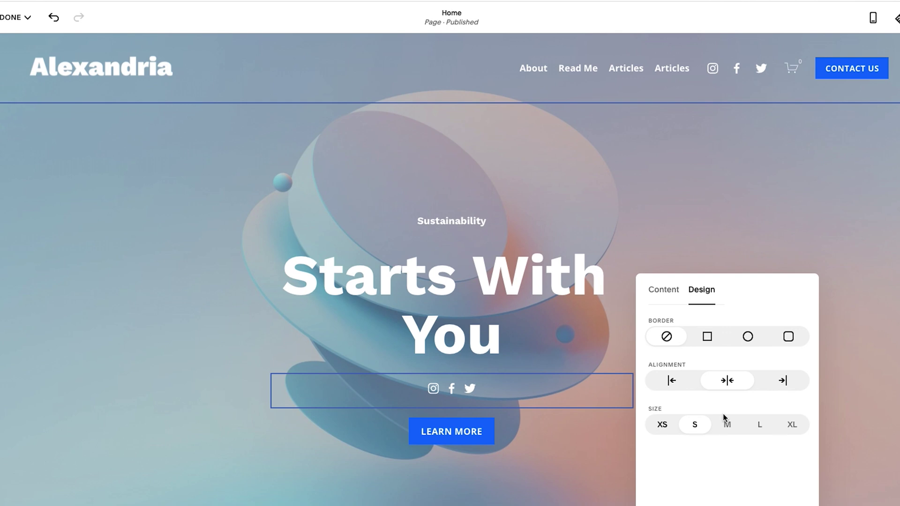
{"action": "left_click", "coordinate": [181, 291]}
Save the Home page changes, then go to the Articles blog page
{"action": "mouse_move", "coordinate": [34, 64]}
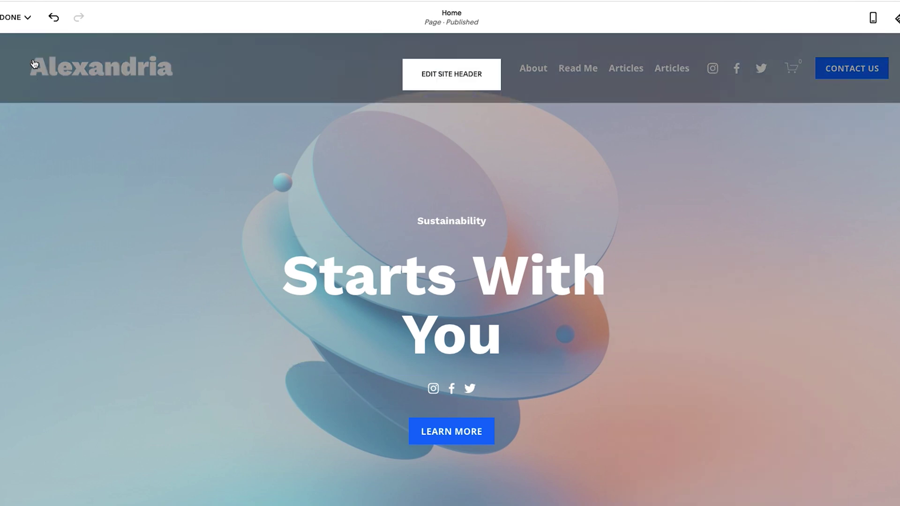
{"action": "left_click", "coordinate": [14, 17]}
{"action": "left_click", "coordinate": [15, 39]}
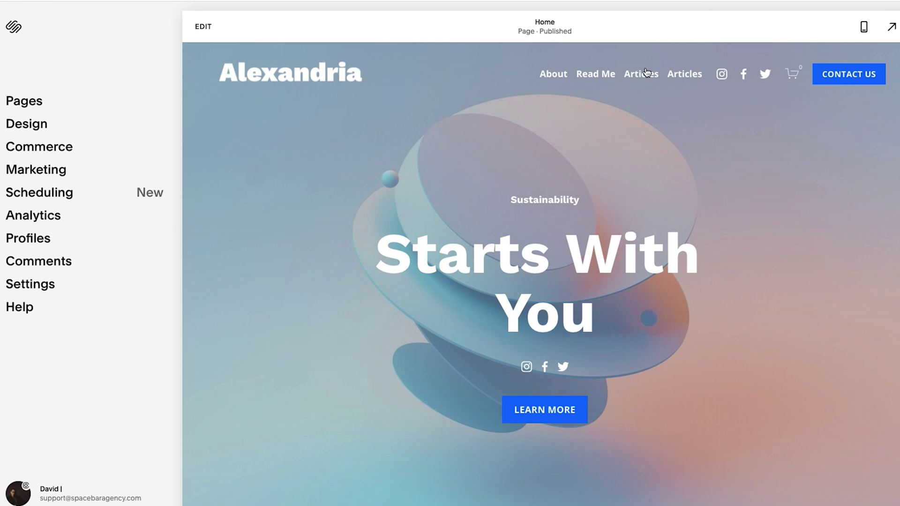
{"action": "left_click", "coordinate": [645, 73]}
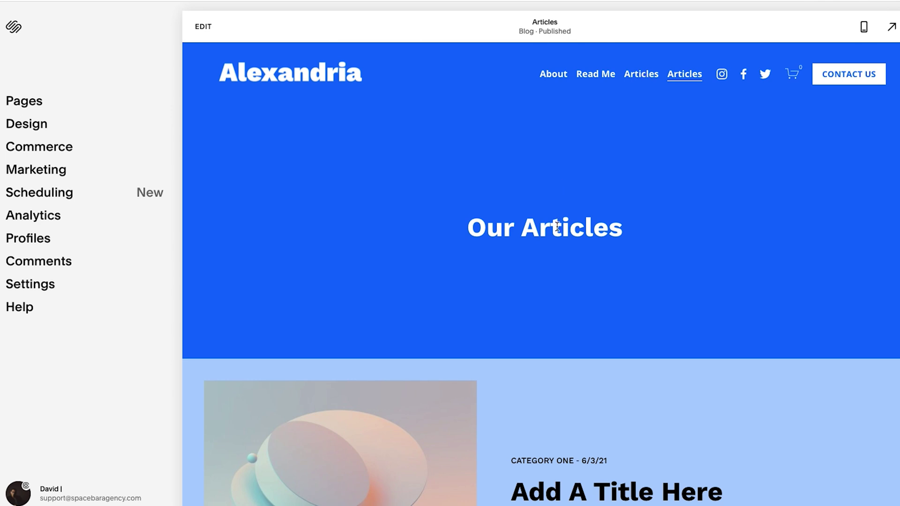
Scroll down the Our Articles blog page
{"action": "scroll", "coordinate": [557, 227], "scroll_direction": "down", "scroll_amount": 4}
Open the first blog post, 'Add A Title Here'
{"action": "left_click", "coordinate": [332, 334]}
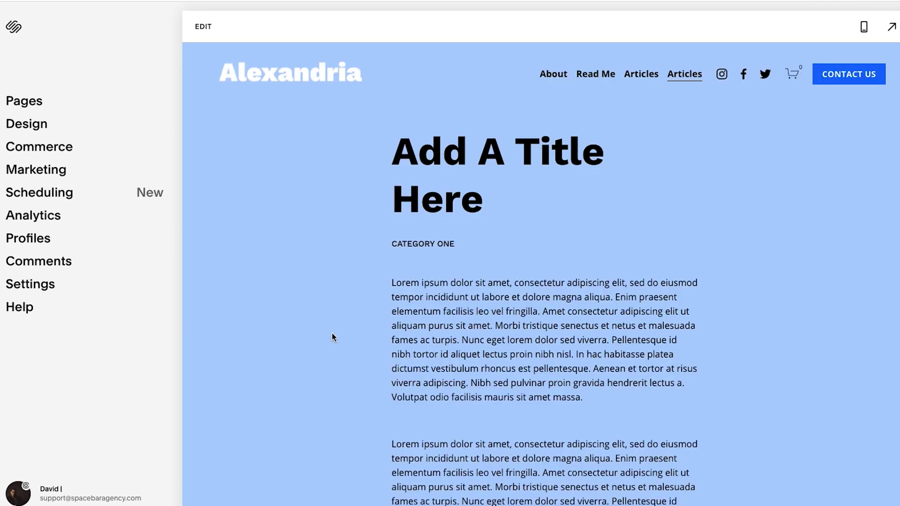